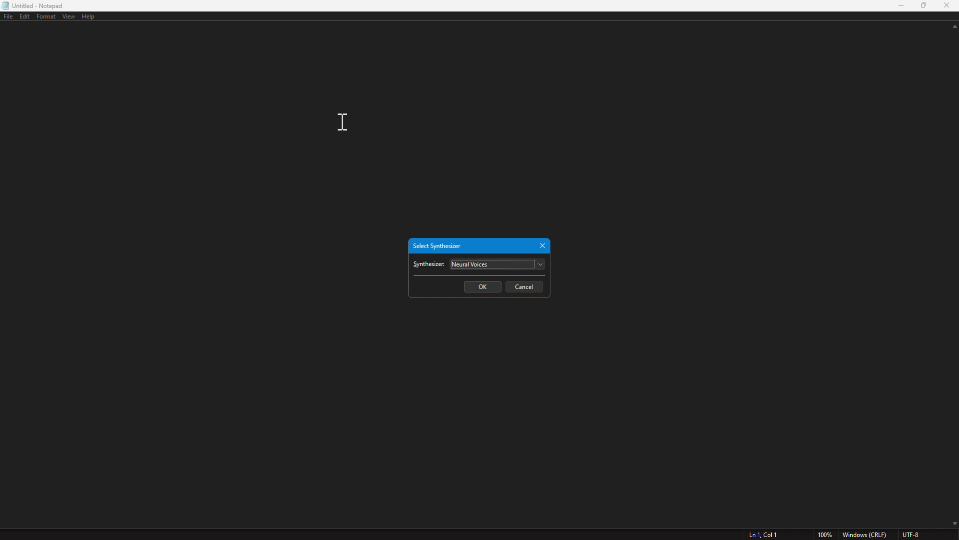
Switch the synthesizer to Microsoft Speech API version 5, then back to Neural Voices via NVDA+Ctrl+S.
key("Down")
key("Return")
key("ctrl+Insert+s")
key("Up")
key("Return")
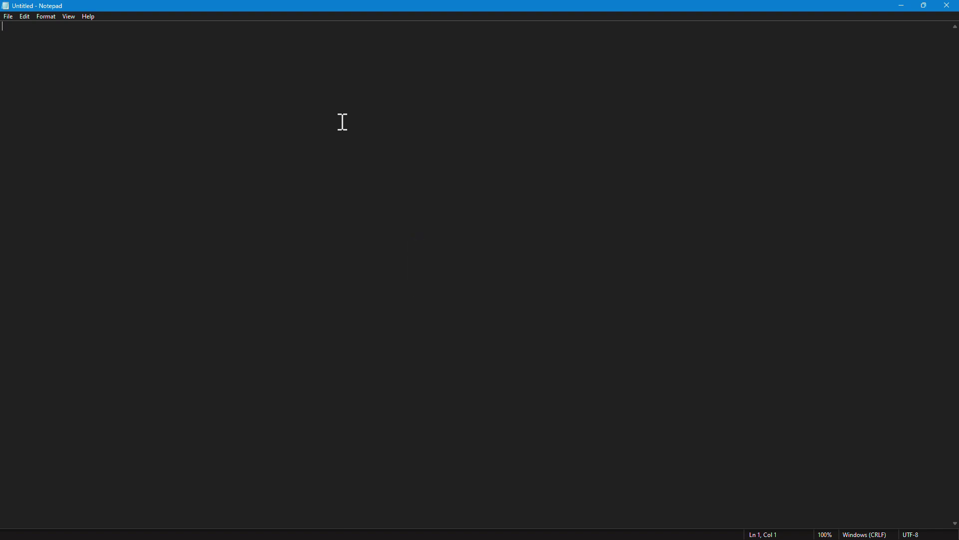
Bring up the NVDA menu with NVDA+N and reach About through the Help submenu.
key("Insert+n")
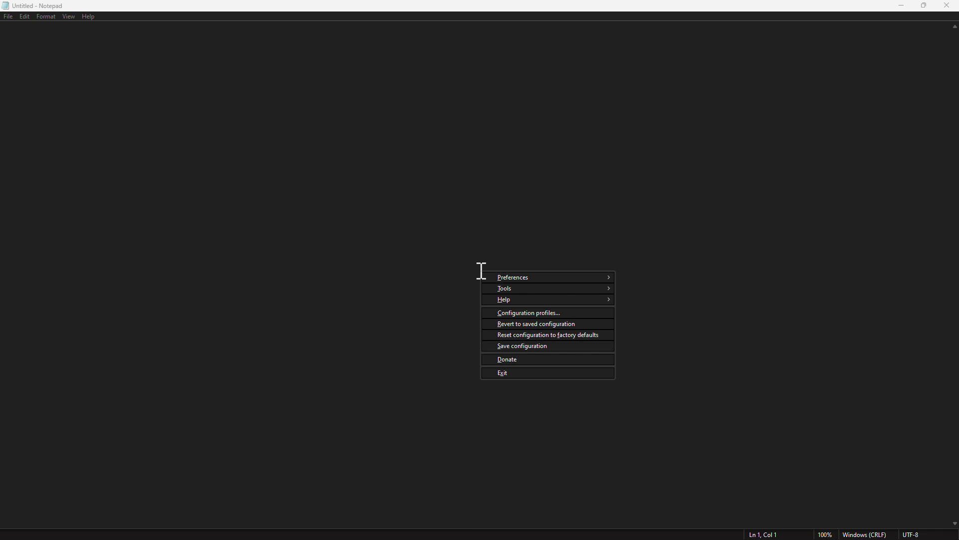
key("Right")
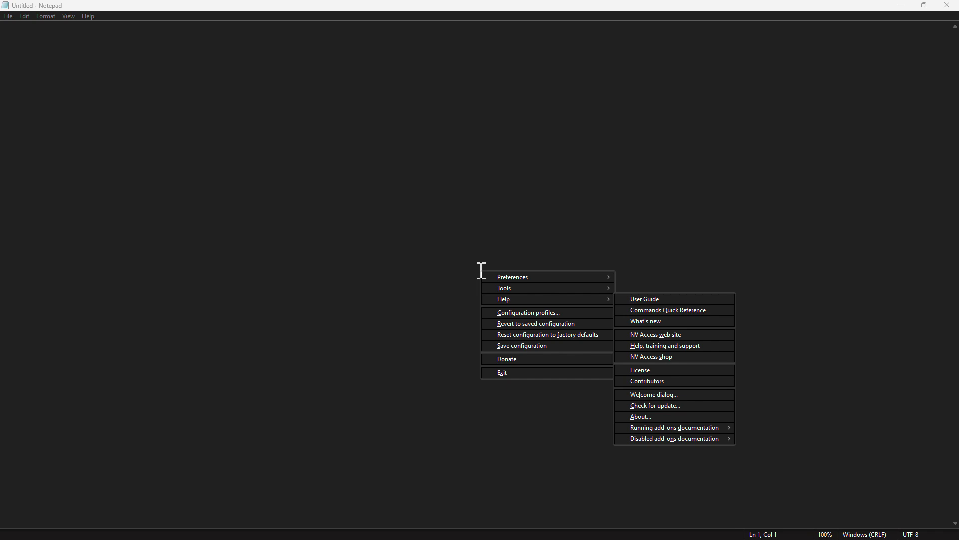
key("Return")
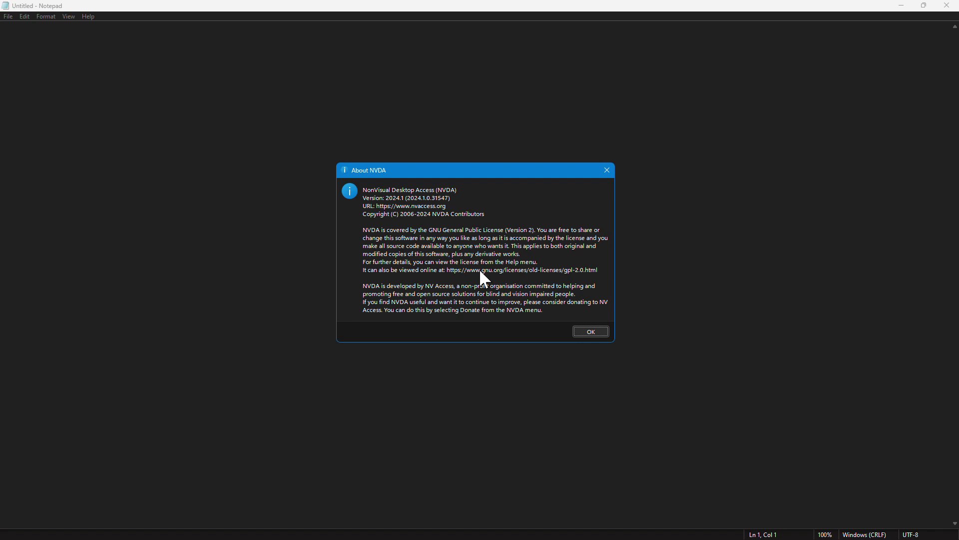
Dismiss the About NVDA 2024.1 window to return to the empty Notepad document.
key("Escape")
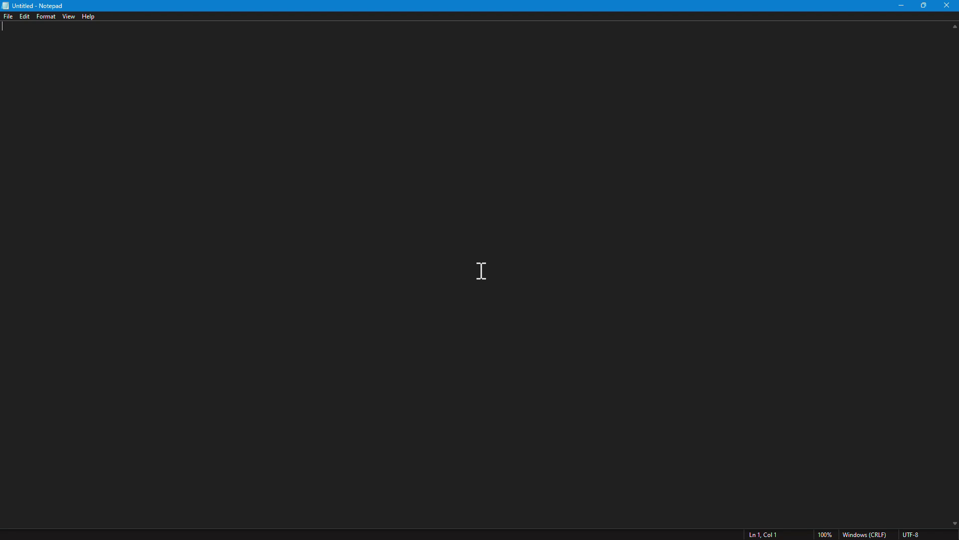
type("The quick b")
type("rown fox jumps over")
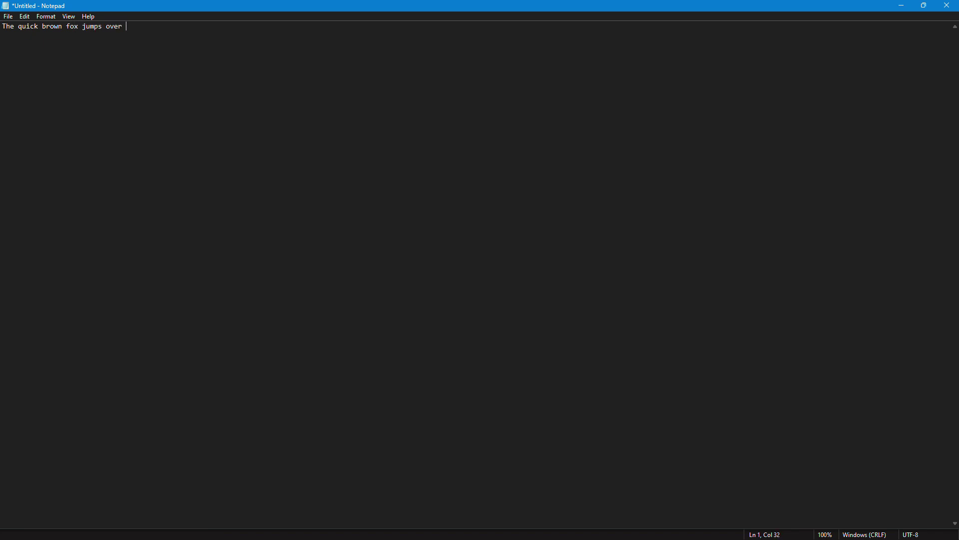
type("the lazy dog 1,234,567,890 times!")
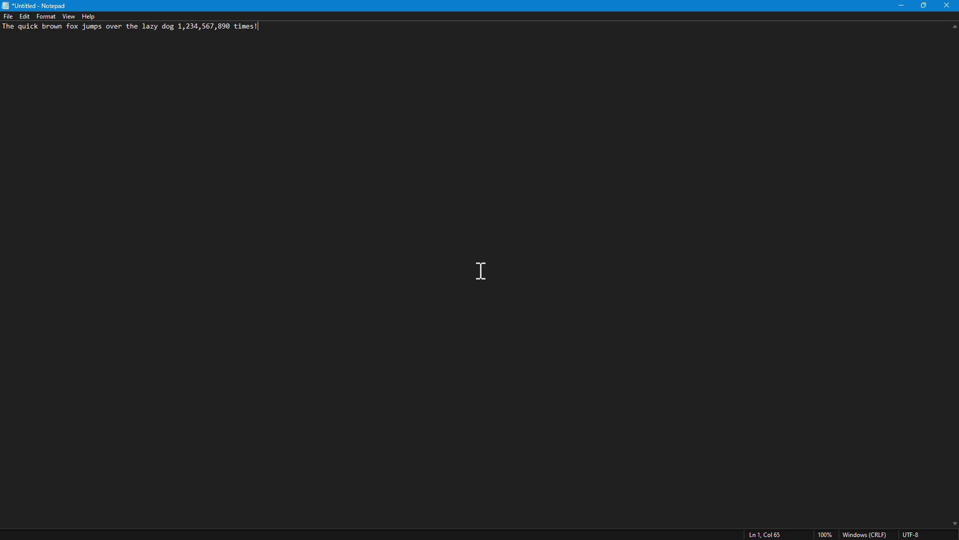
Select the whole typed sentence about the quick brown fox.
key("ctrl+a")
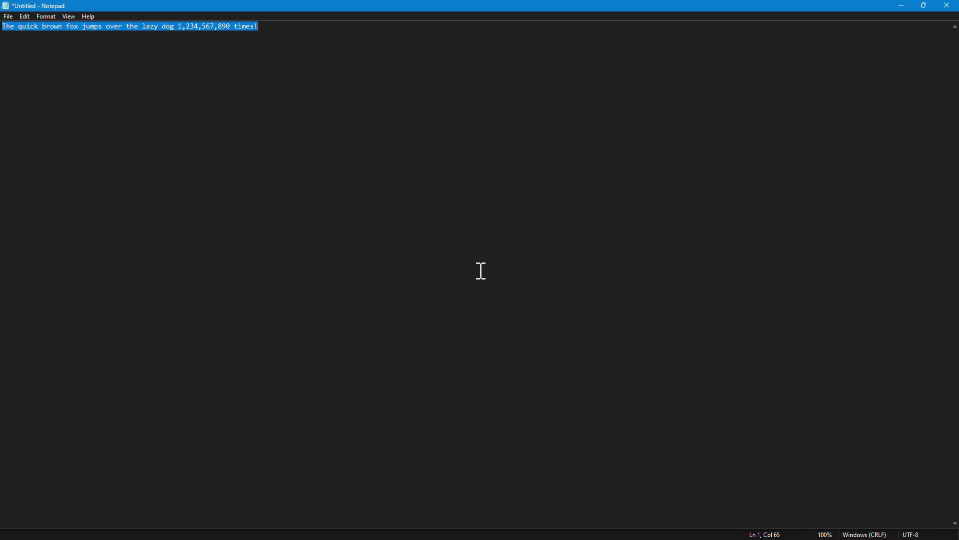
Delete the selected sentence, glance at the File menu and return to the empty document.
key("Delete")
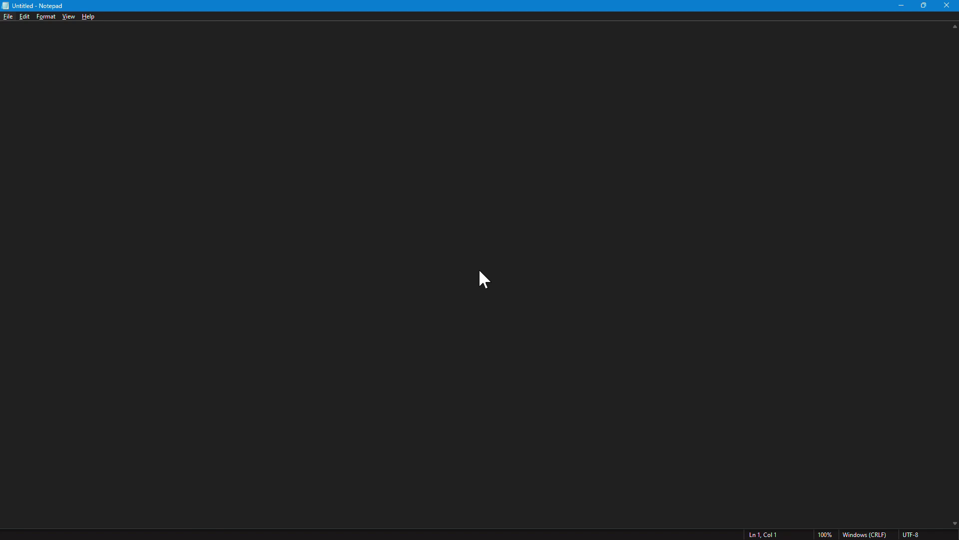
key("alt+f")
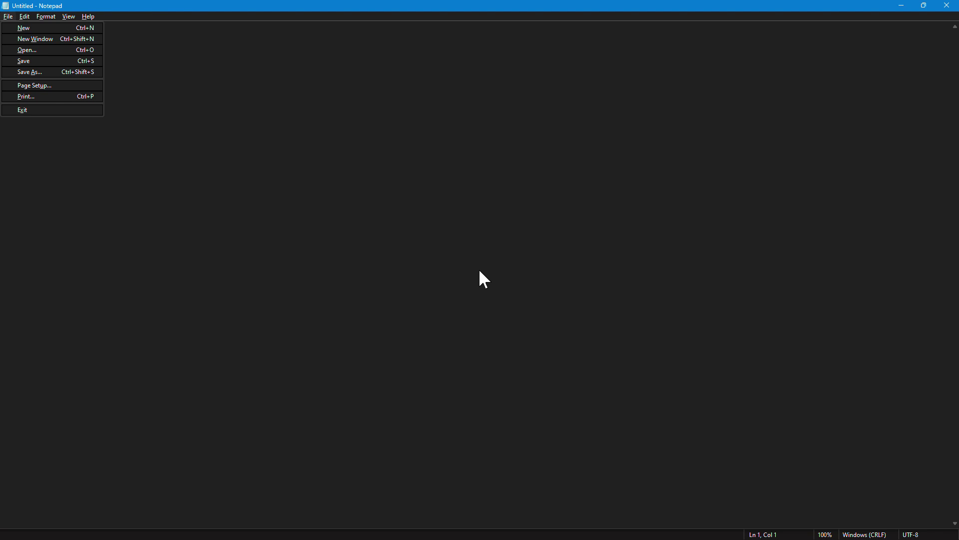
left_click(480, 271)
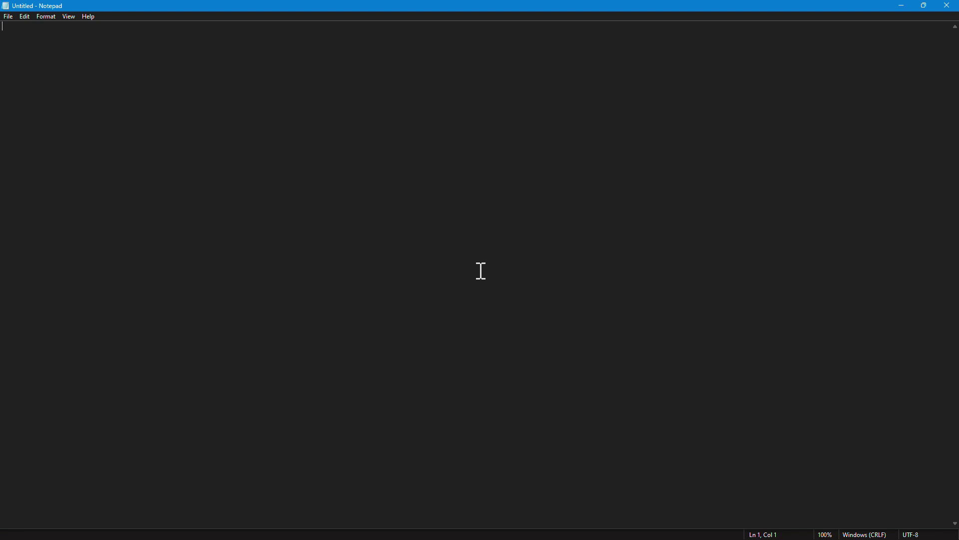
key("alt+Tab")
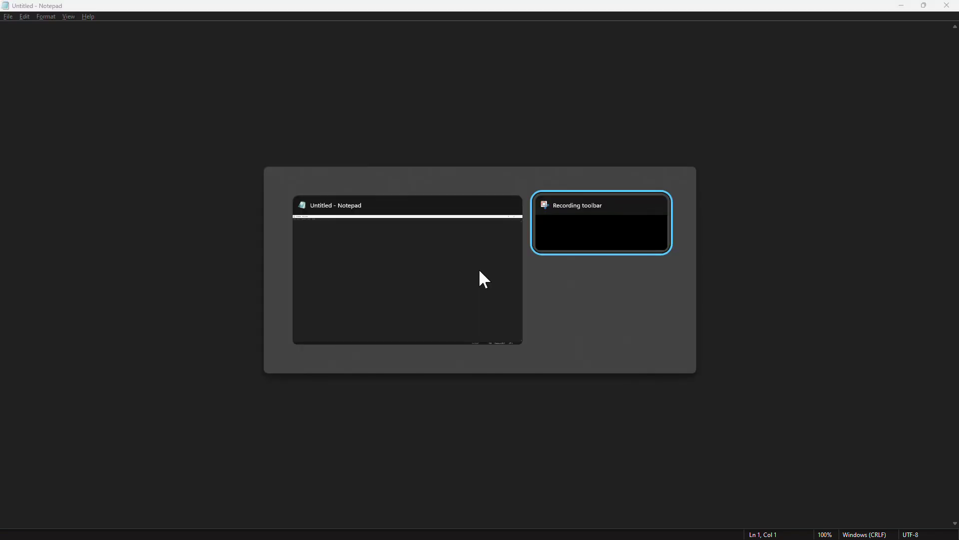